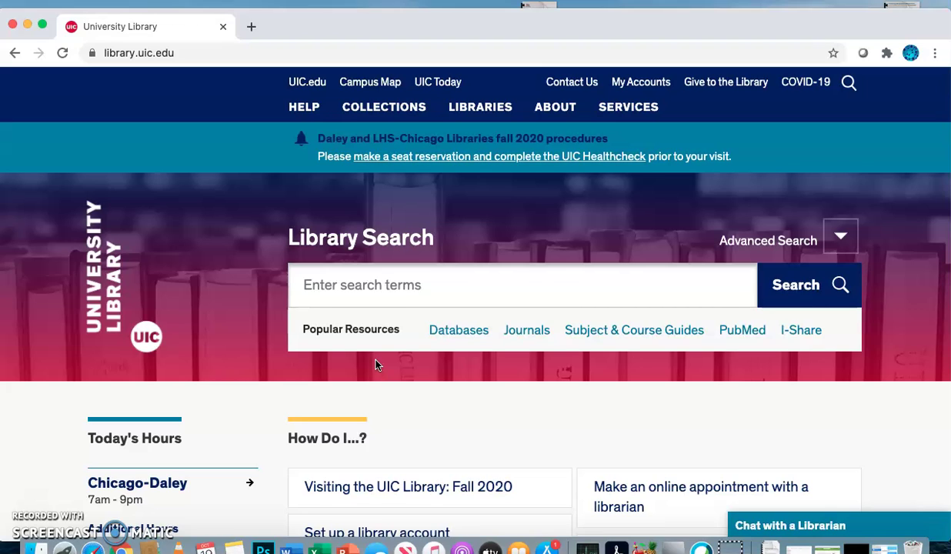
Step: Search the library for 'online learning latino student'
click(341, 280)
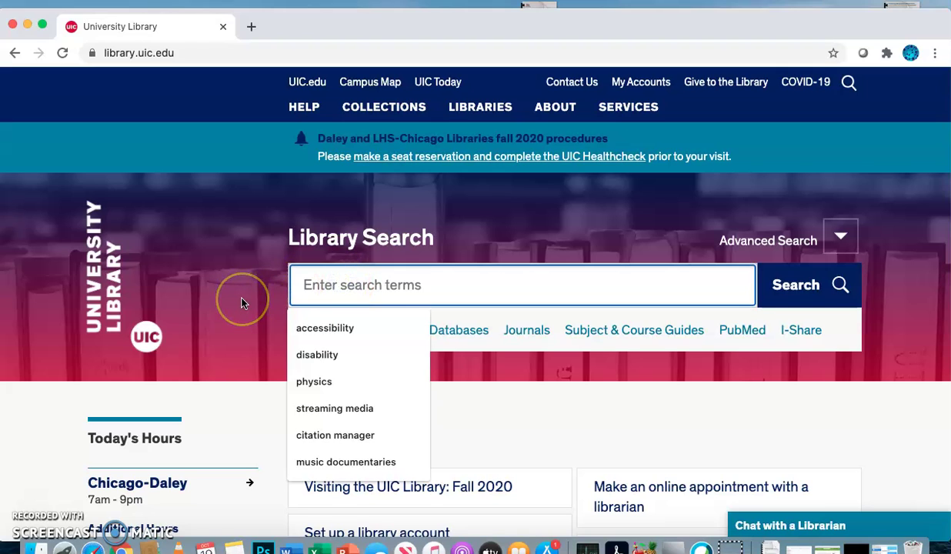
text(online learning)
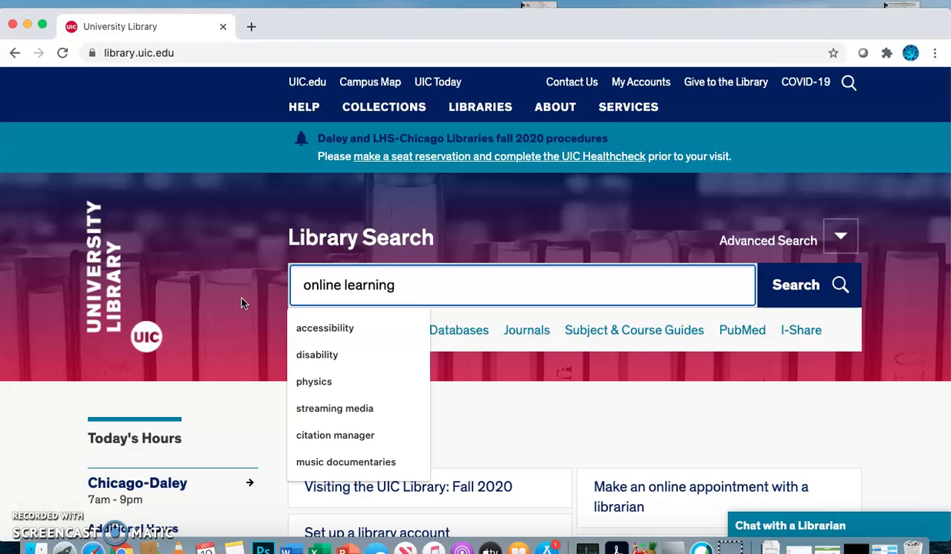
text( latino students)
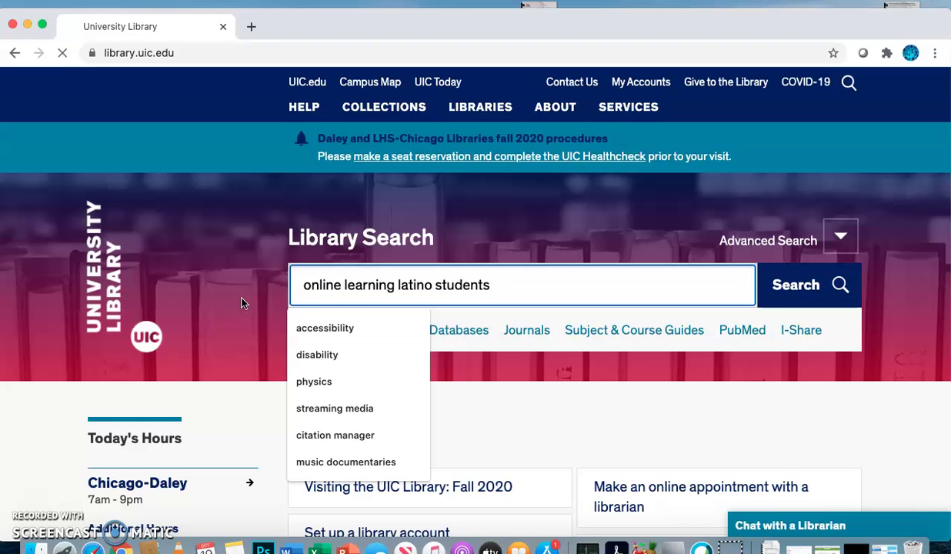
key(Return)
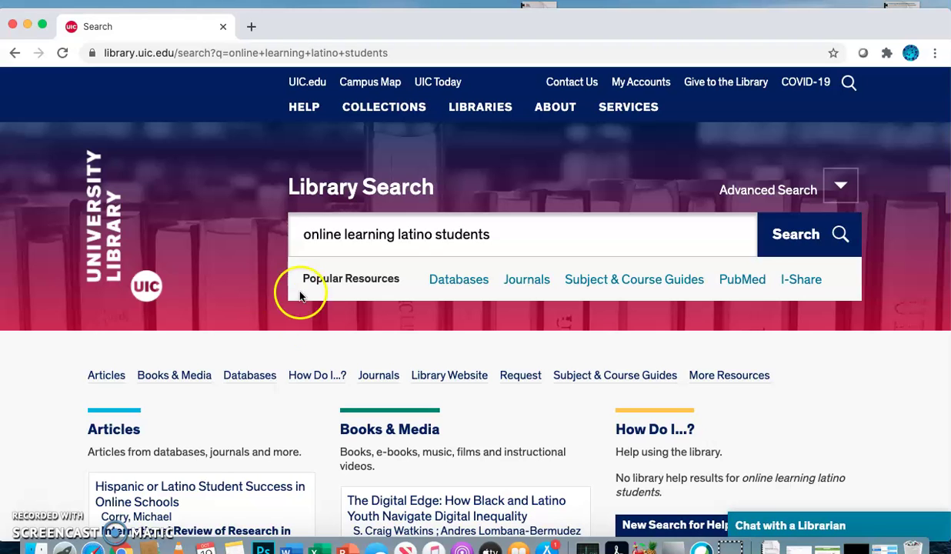
scroll(306, 421, down, 1)
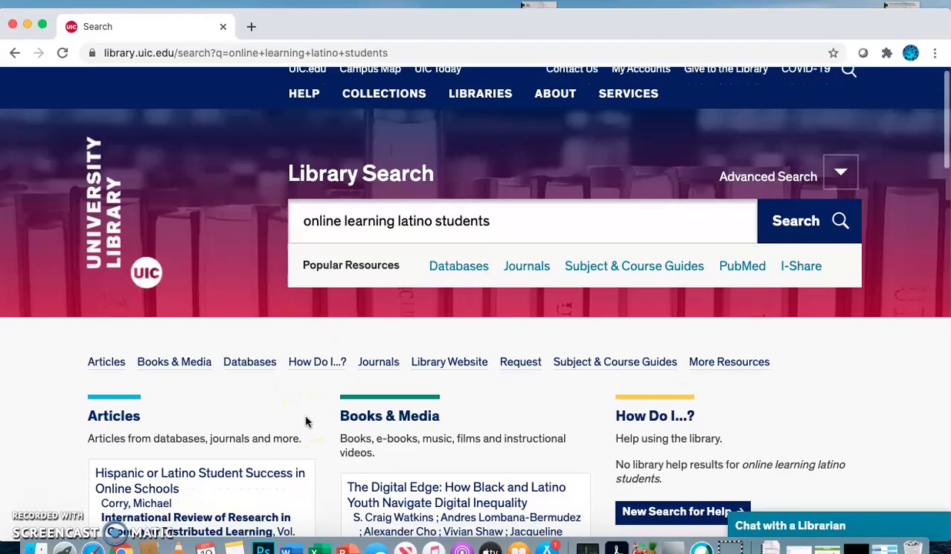
scroll(305, 421, down, 3)
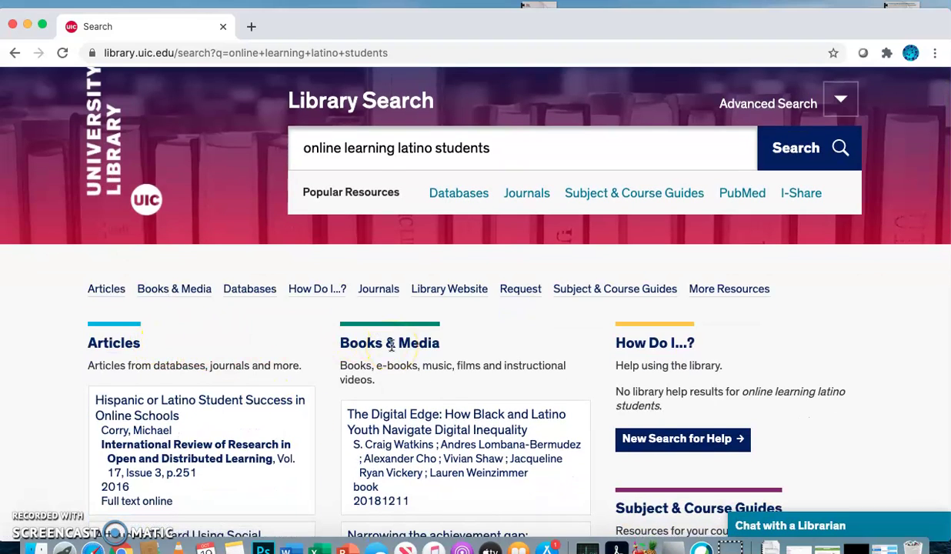
scroll(391, 345, down, 5)
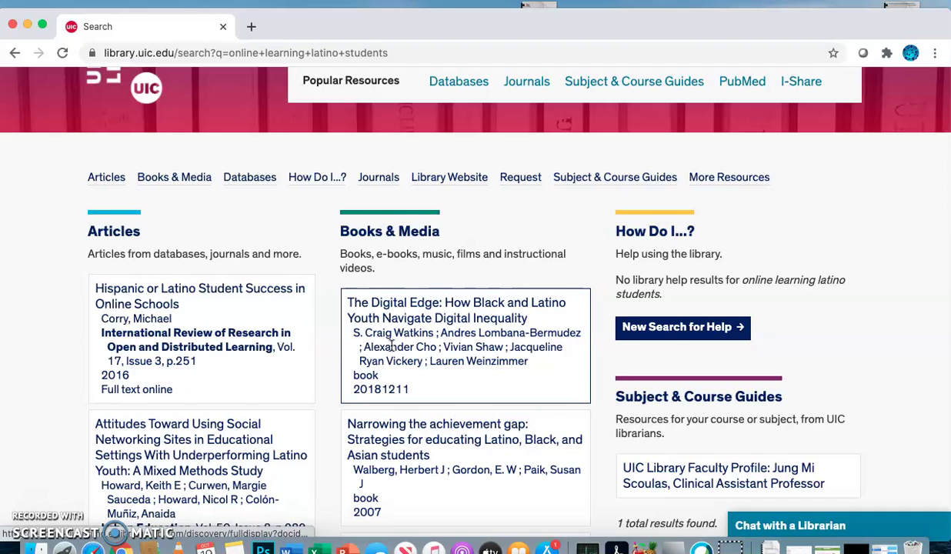
scroll(391, 346, down, 6)
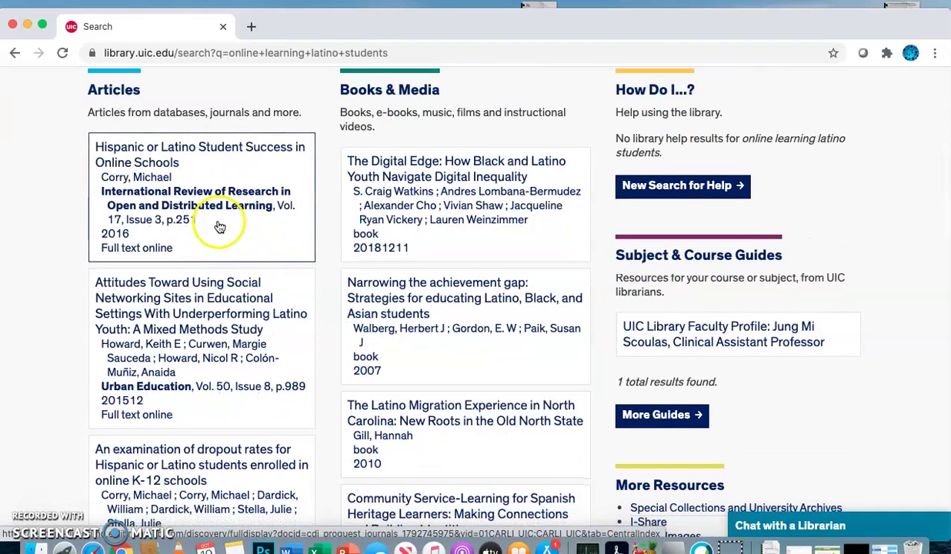
scroll(293, 211, down, 1)
scroll(293, 211, down, 12)
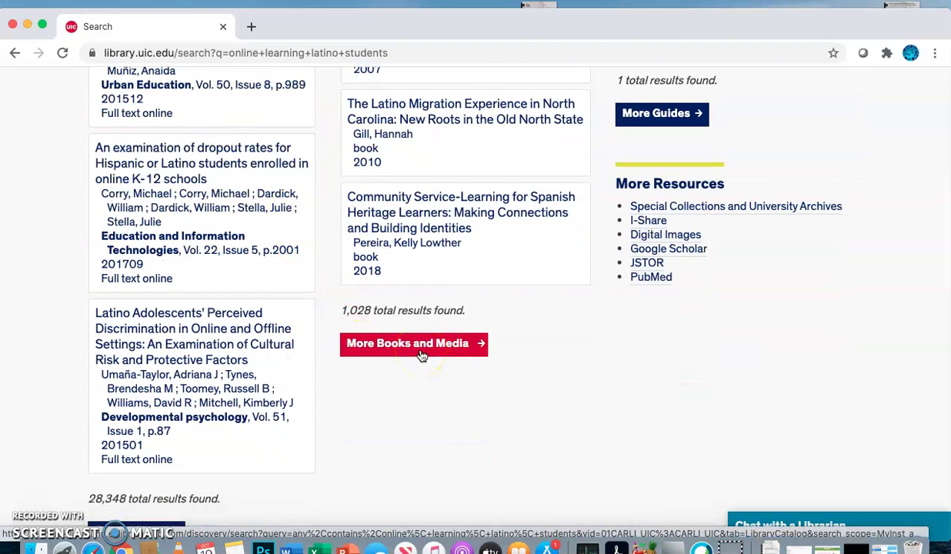
scroll(421, 356, down, 5)
click(127, 422)
Step: Show all 28,348 article results and browse them with the Availability, Subject and Creation Date filters
click(127, 421)
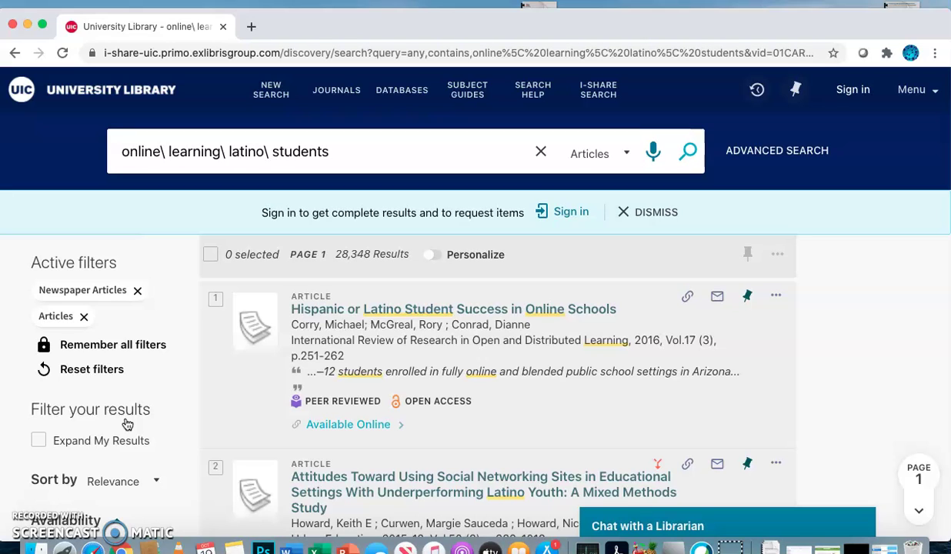
scroll(127, 424, down, 3)
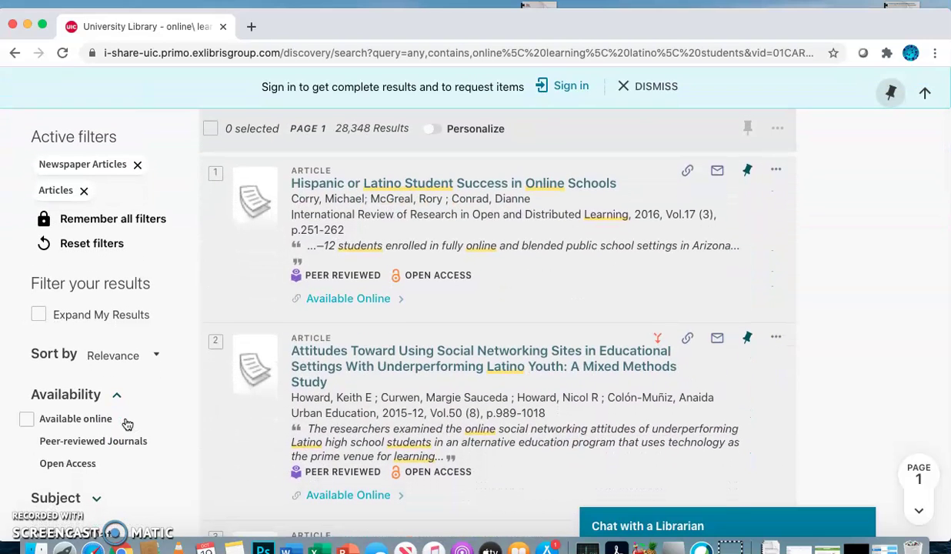
scroll(127, 424, down, 3)
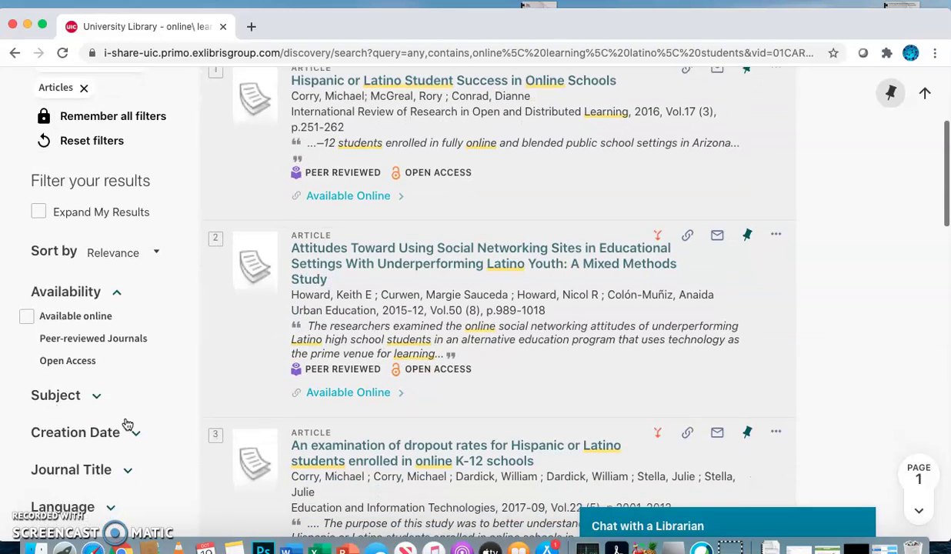
scroll(158, 354, down, 3)
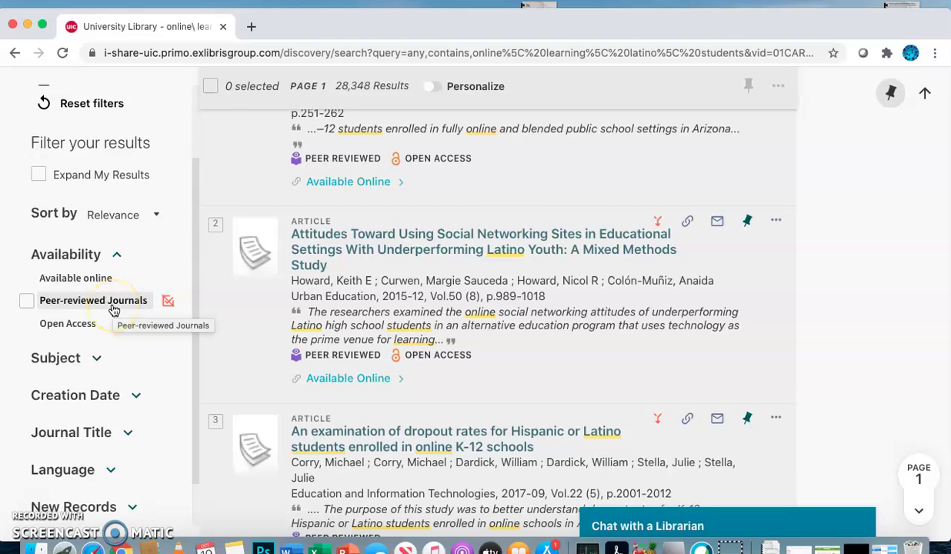
scroll(191, 241, up, 3)
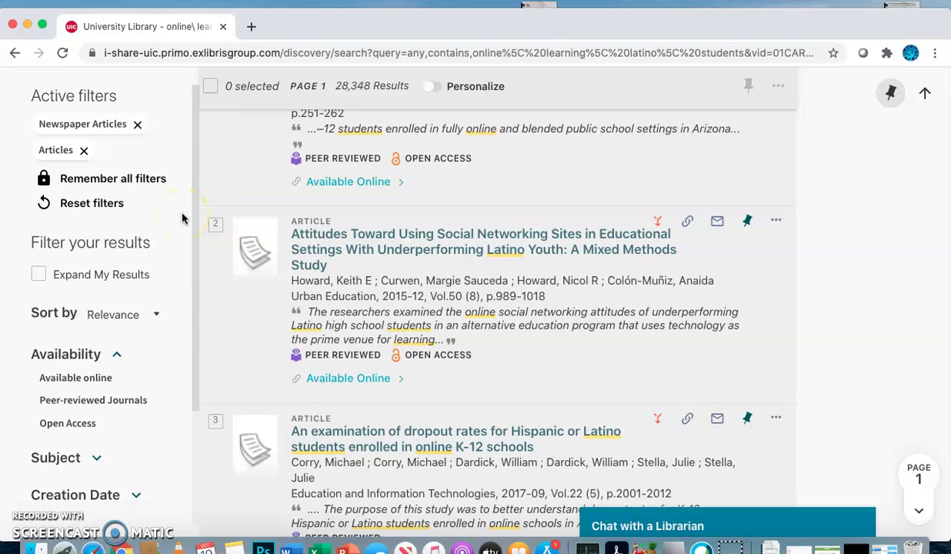
scroll(182, 218, up, 5)
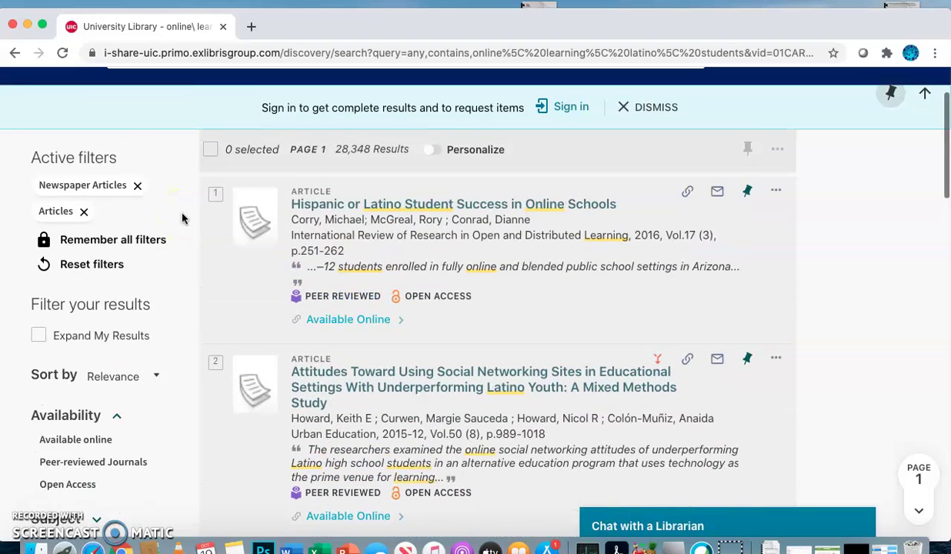
scroll(182, 218, down, 3)
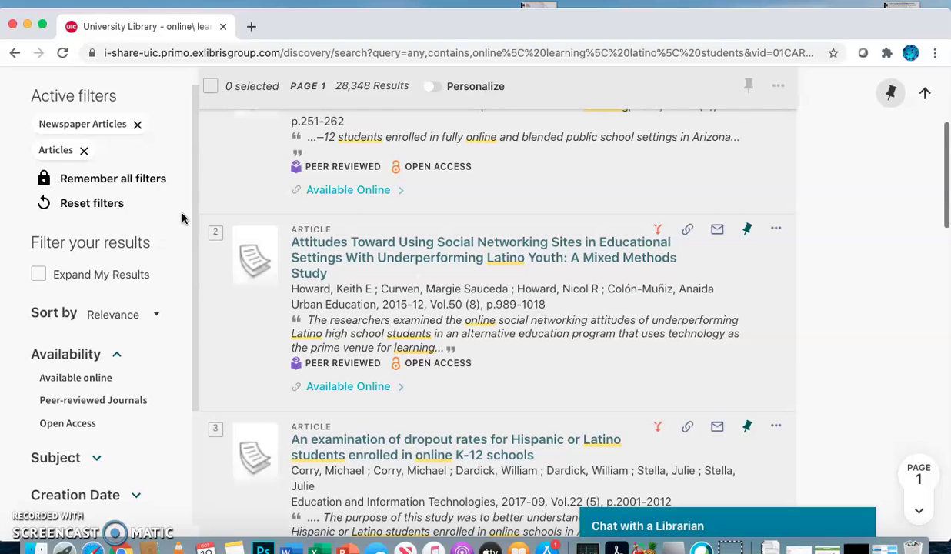
scroll(181, 219, up, 2)
click(176, 230)
scroll(177, 231, down, 1)
scroll(176, 231, down, 2)
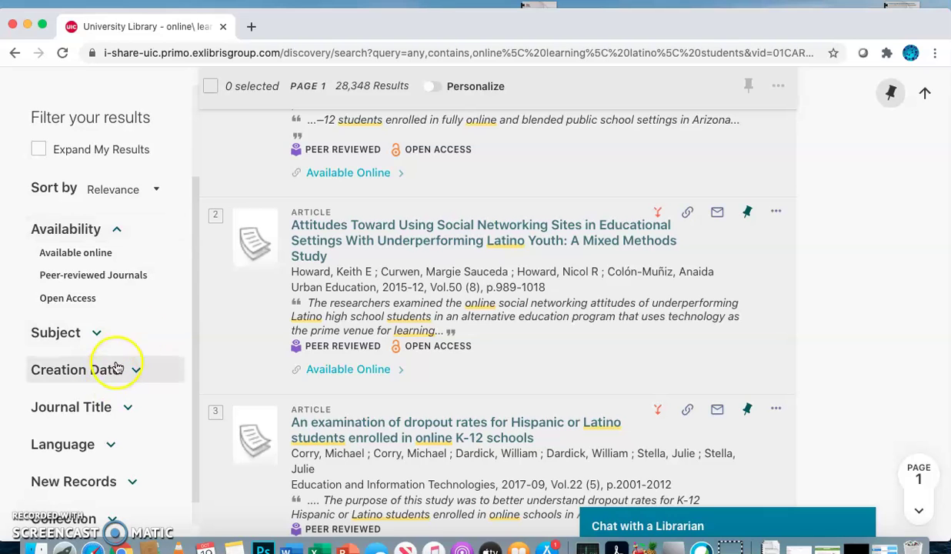
scroll(140, 329, up, 3)
scroll(143, 331, up, 5)
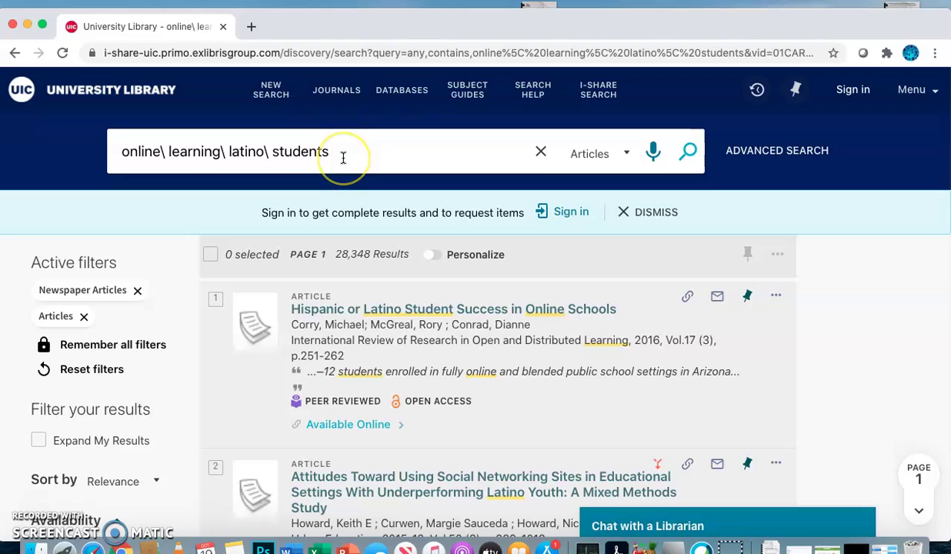
Step: Replace the query with 'online learning latino college students' and run the search
click(177, 145)
click(103, 156)
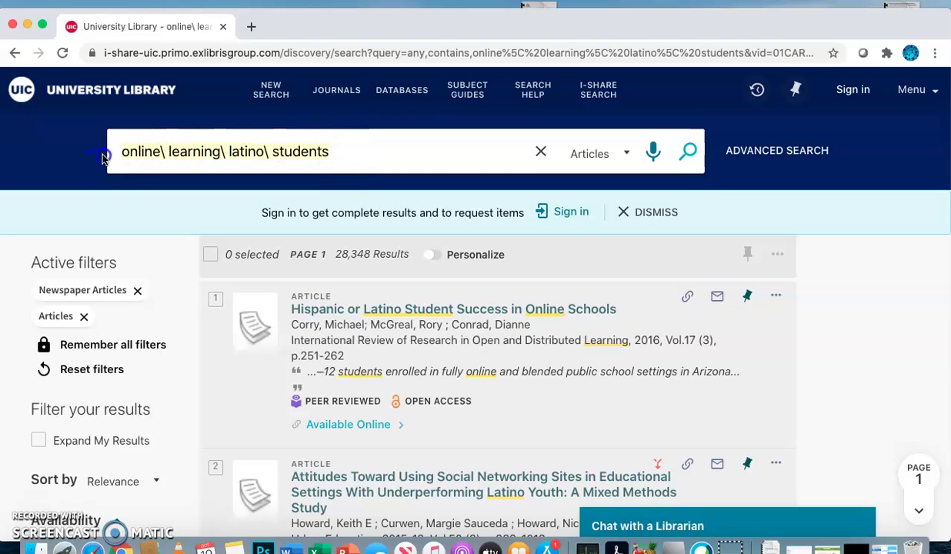
key(BackSpace)
text(online learning)
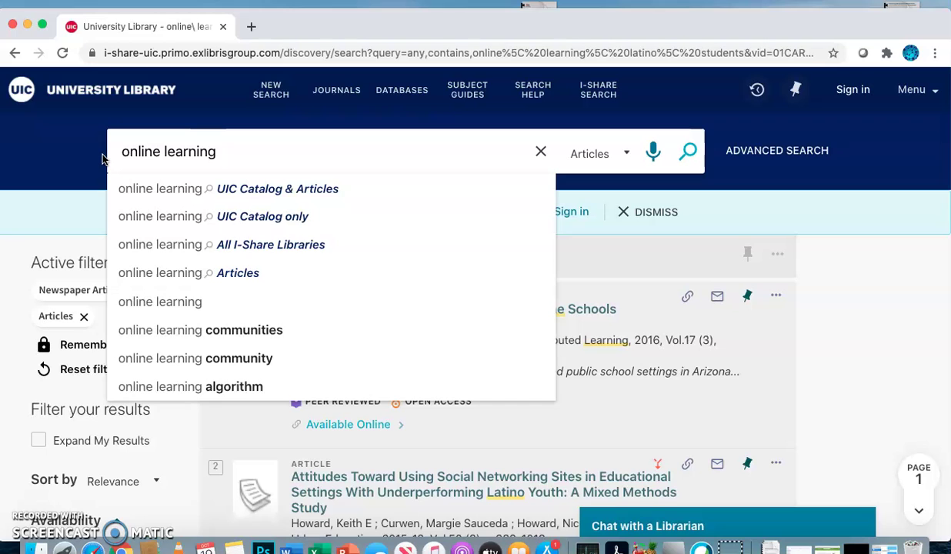
text(latino)
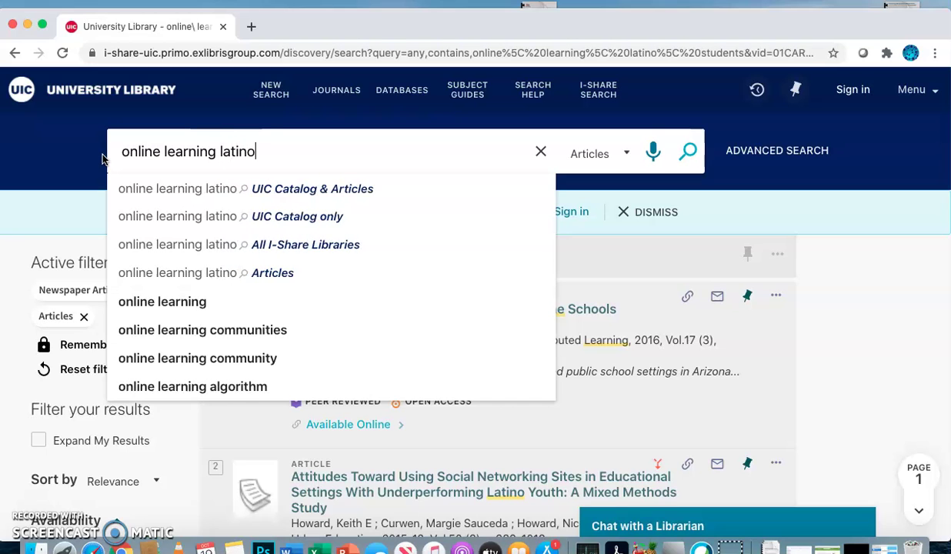
text( college students)
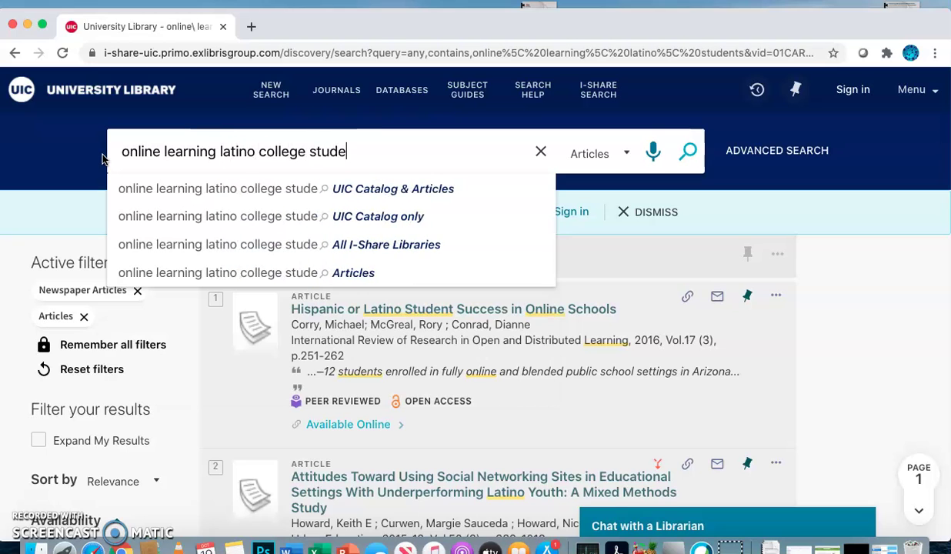
key(Return)
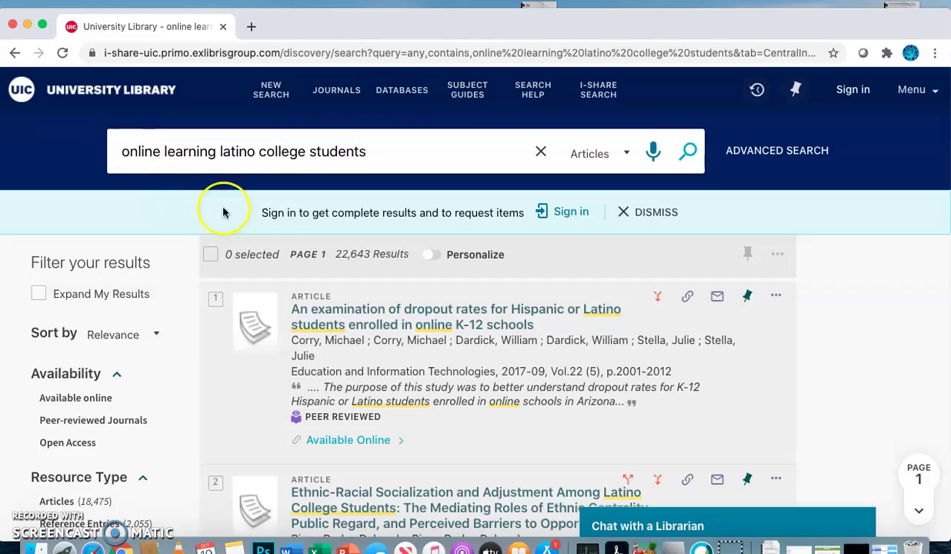
Step: Open the full record for 'Ethnic-Racial Socialization and Adjustment Among Latino College Students'
scroll(403, 361, down, 5)
scroll(406, 366, down, 4)
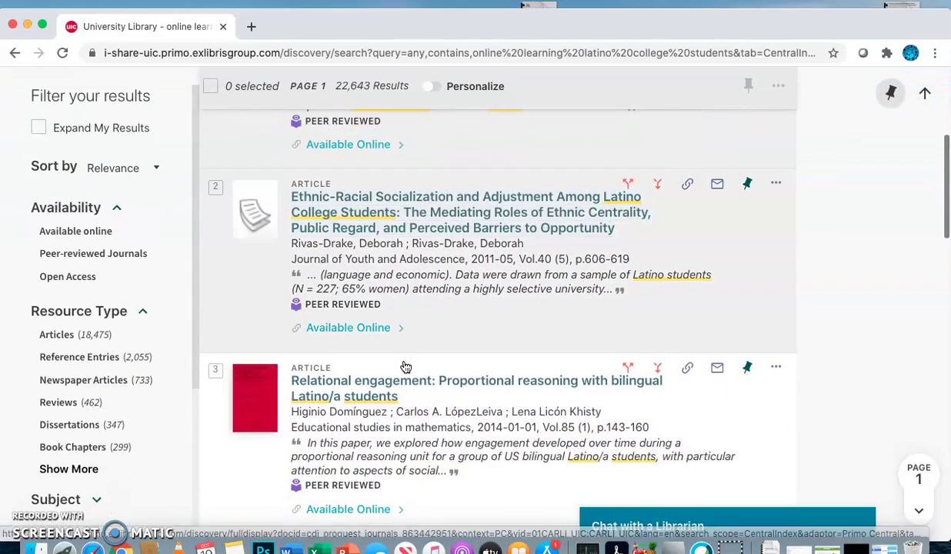
scroll(406, 366, down, 3)
scroll(406, 366, down, 3)
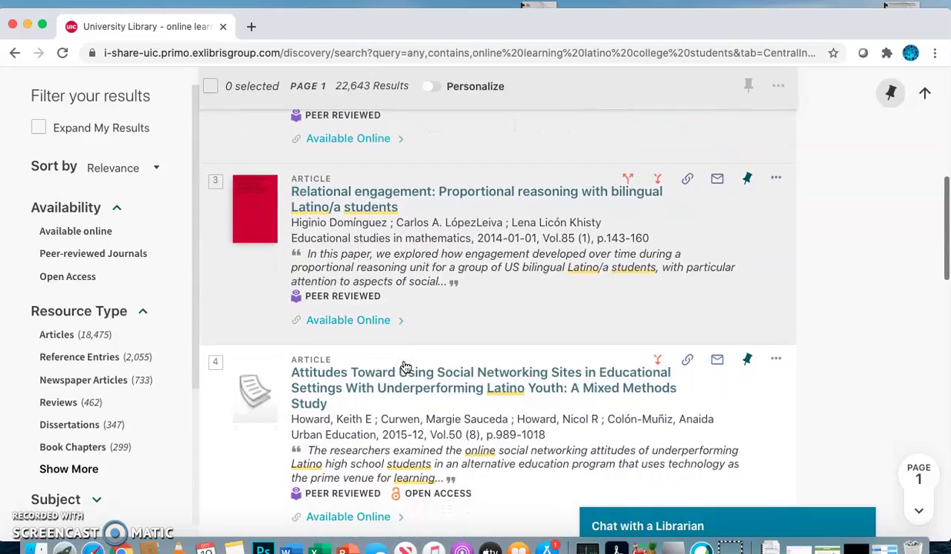
scroll(406, 366, up, 4)
click(399, 178)
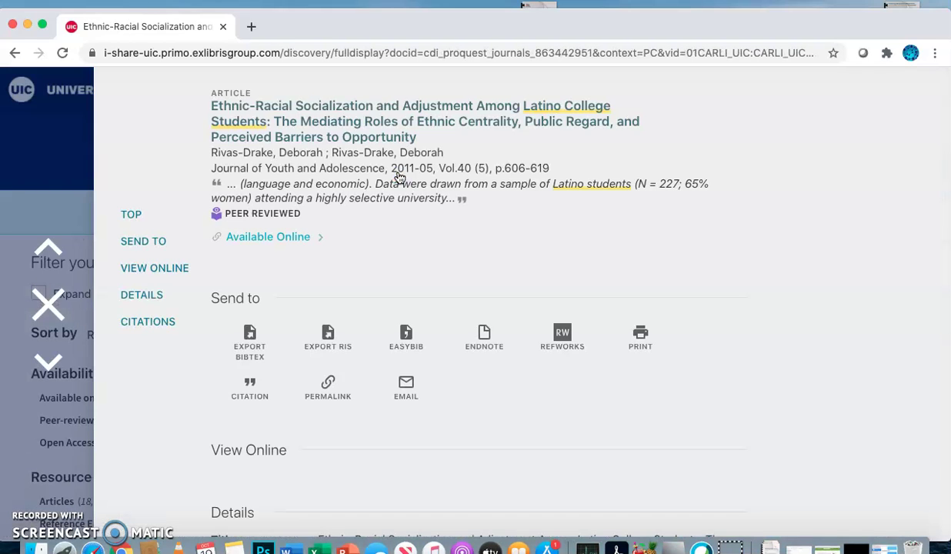
click(342, 181)
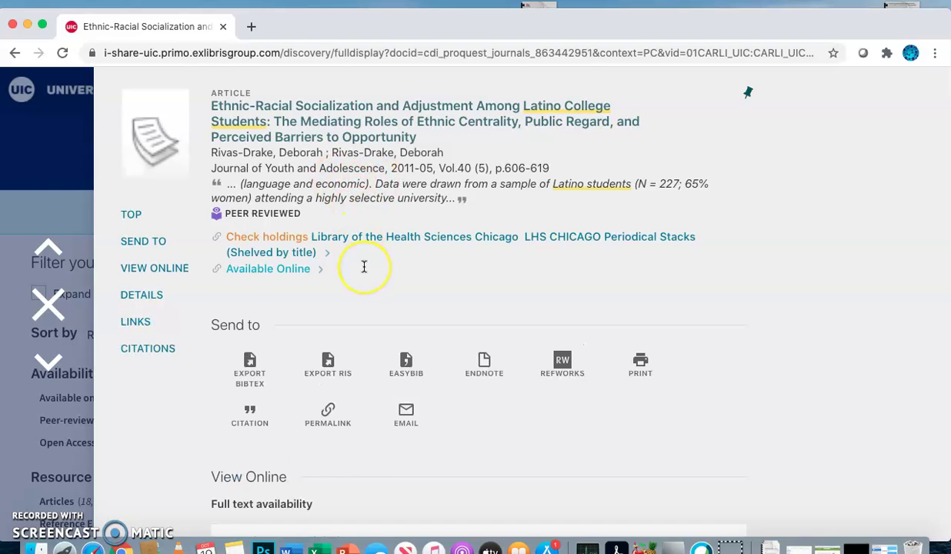
scroll(363, 268, down, 6)
scroll(364, 266, down, 3)
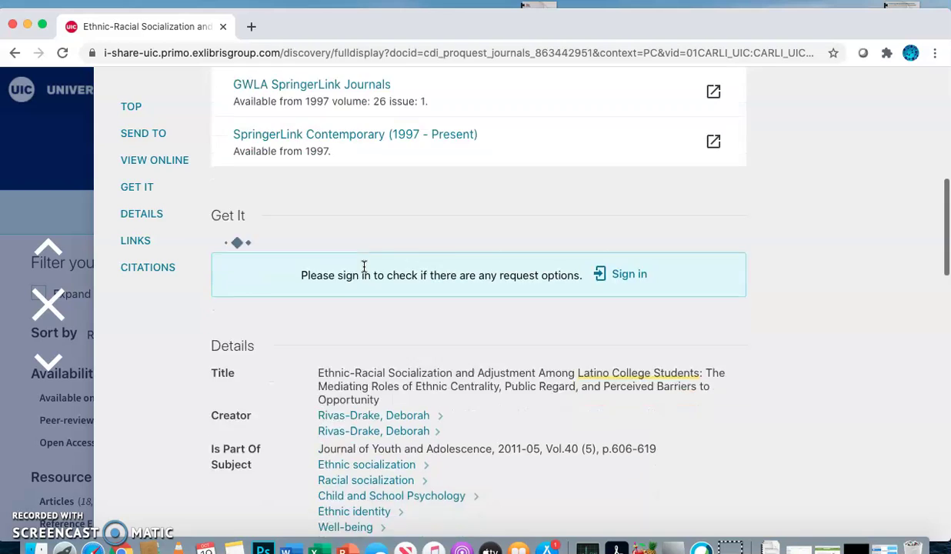
scroll(364, 266, down, 5)
scroll(364, 267, down, 3)
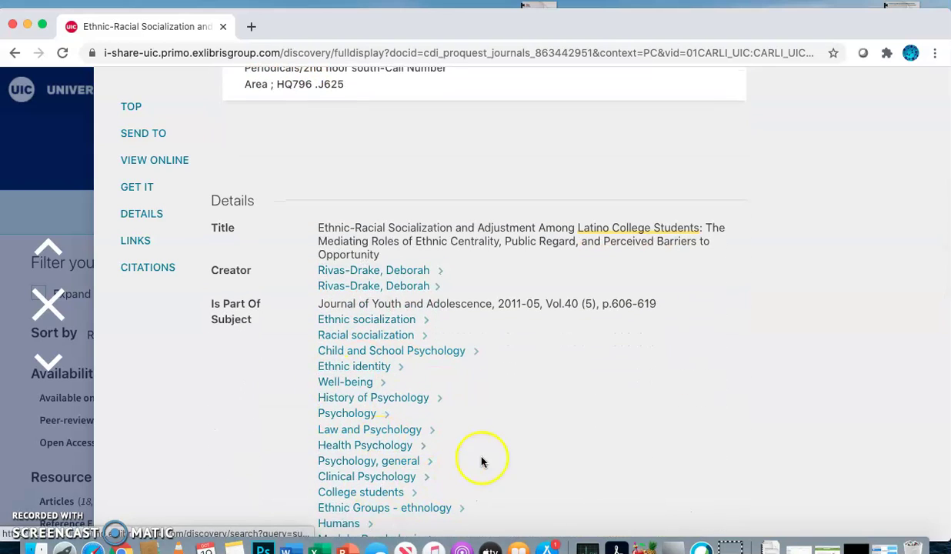
scroll(482, 461, down, 6)
scroll(481, 461, down, 10)
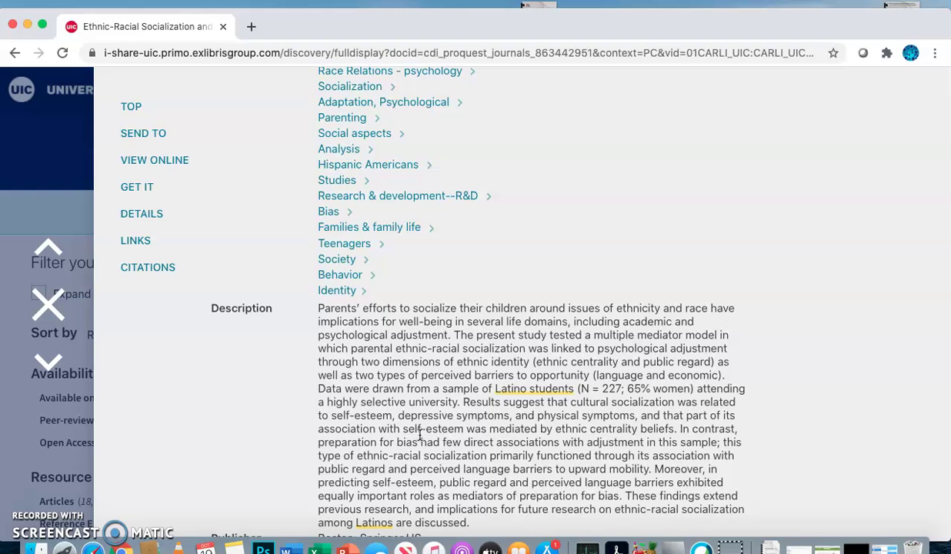
scroll(420, 435, up, 20)
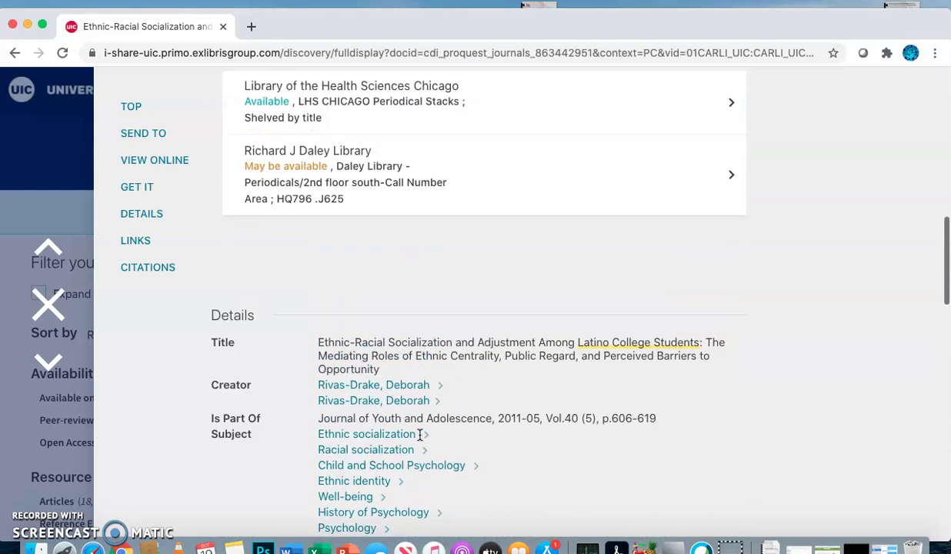
scroll(420, 434, up, 4)
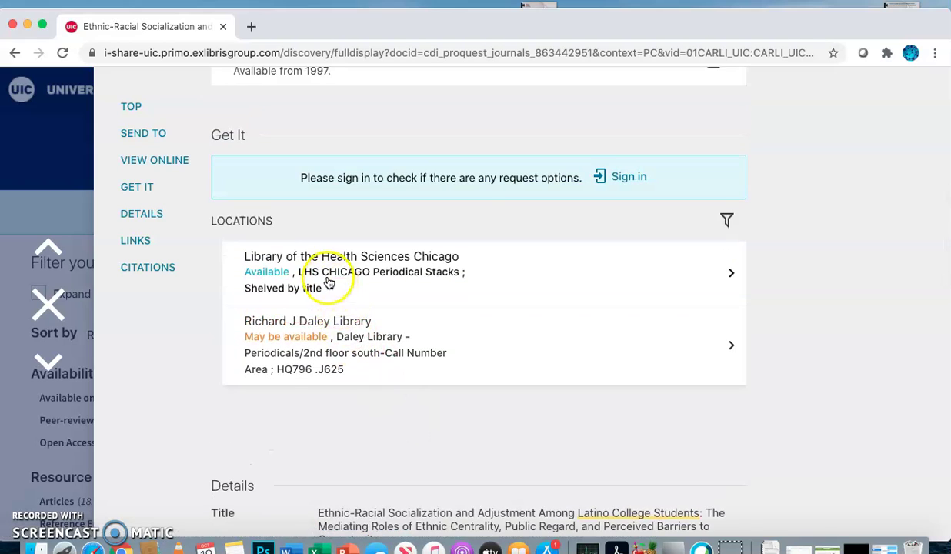
scroll(330, 285, up, 5)
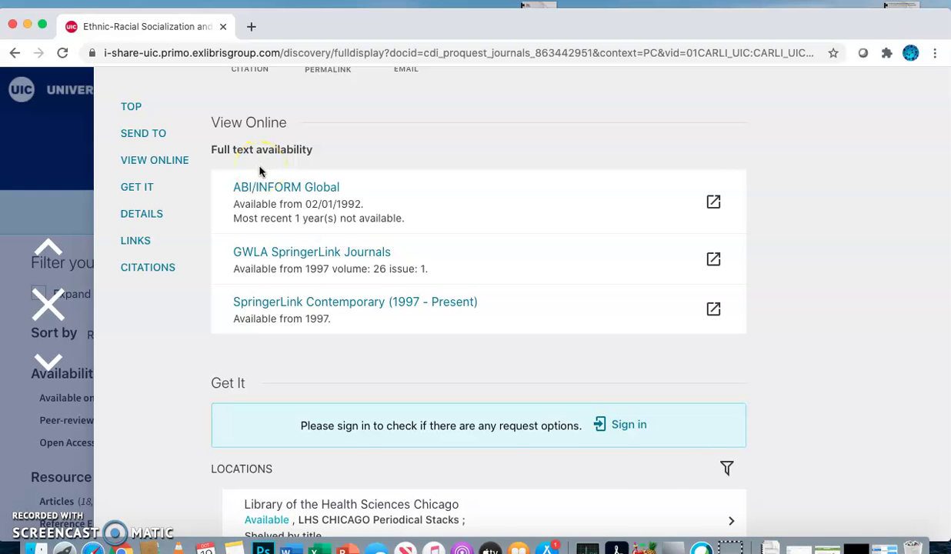
scroll(260, 171, up, 4)
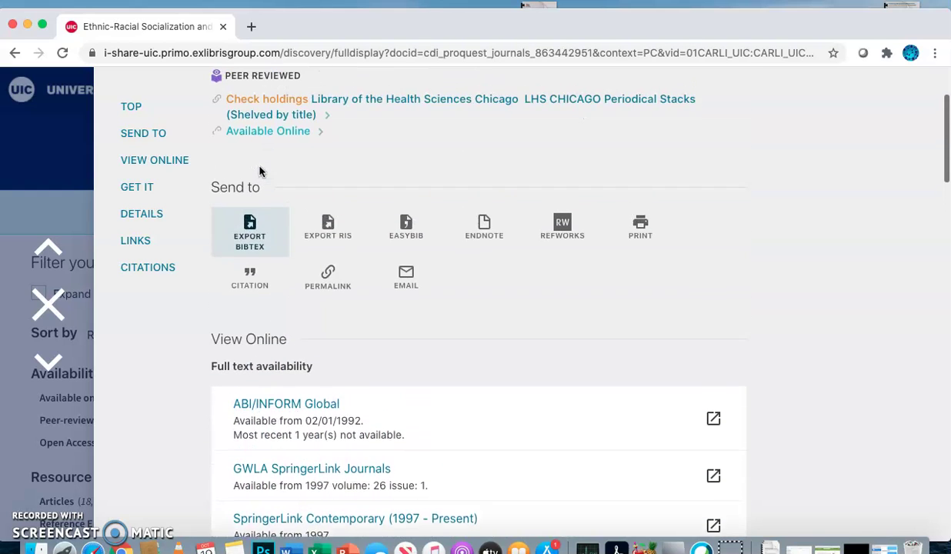
click(329, 243)
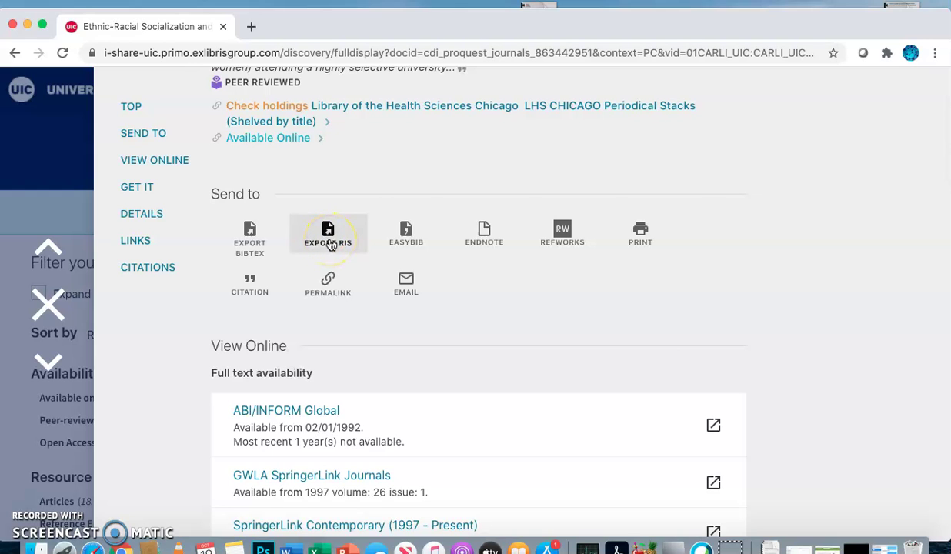
scroll(329, 244, up, 2)
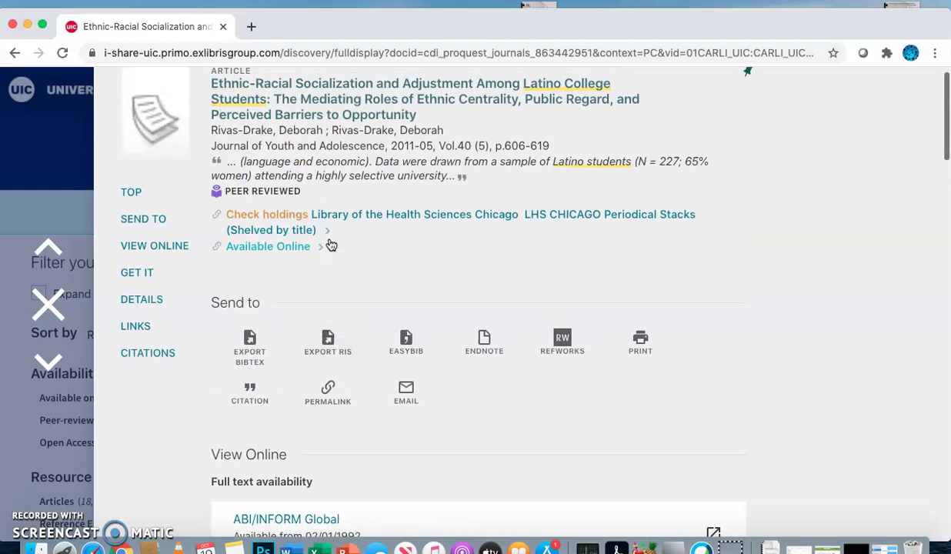
click(39, 314)
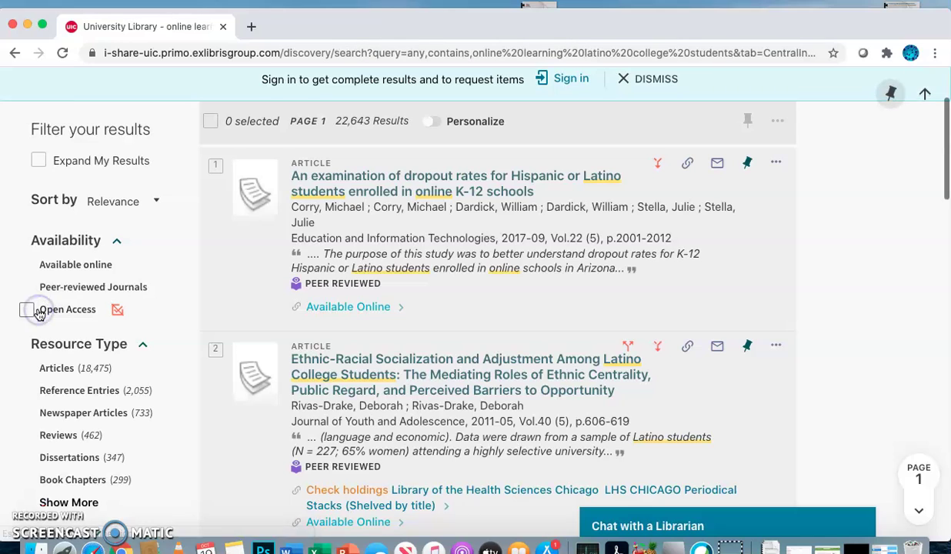